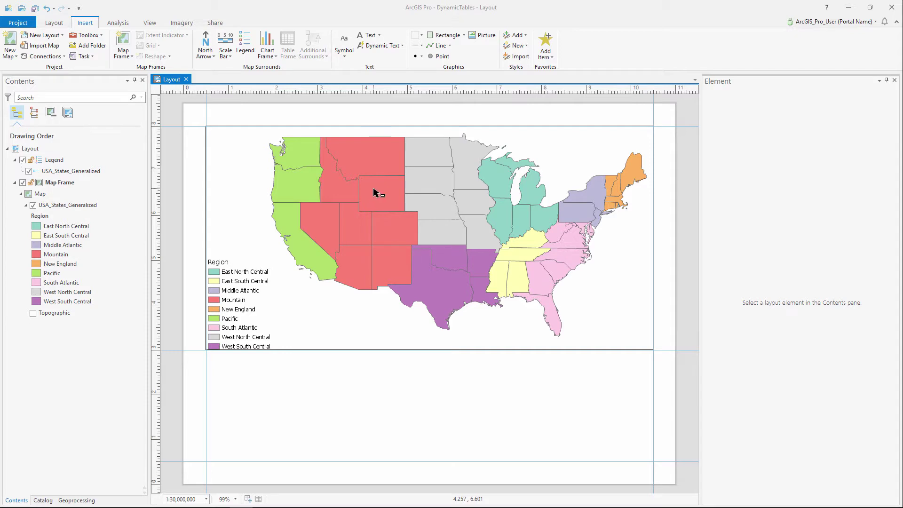
- Select the legend on the layout and the USA_States_Generalized layer as the table source
click(85, 206)
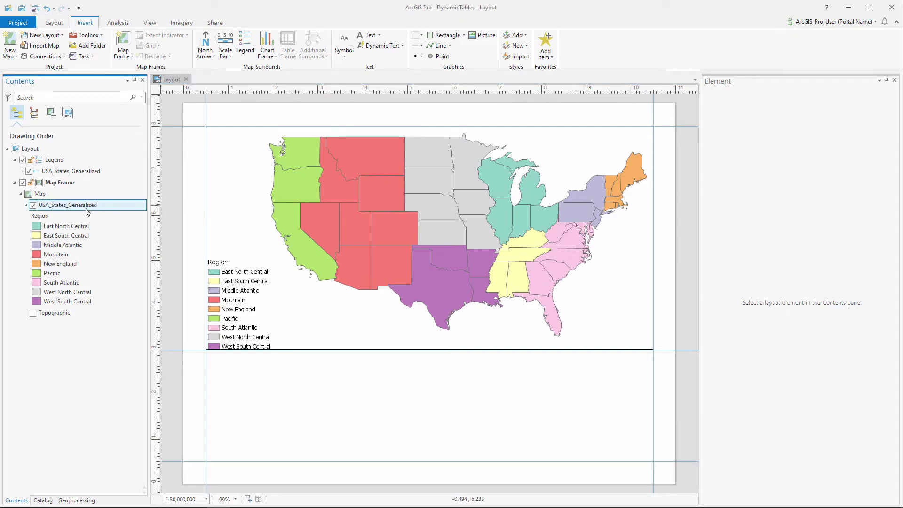
click(225, 273)
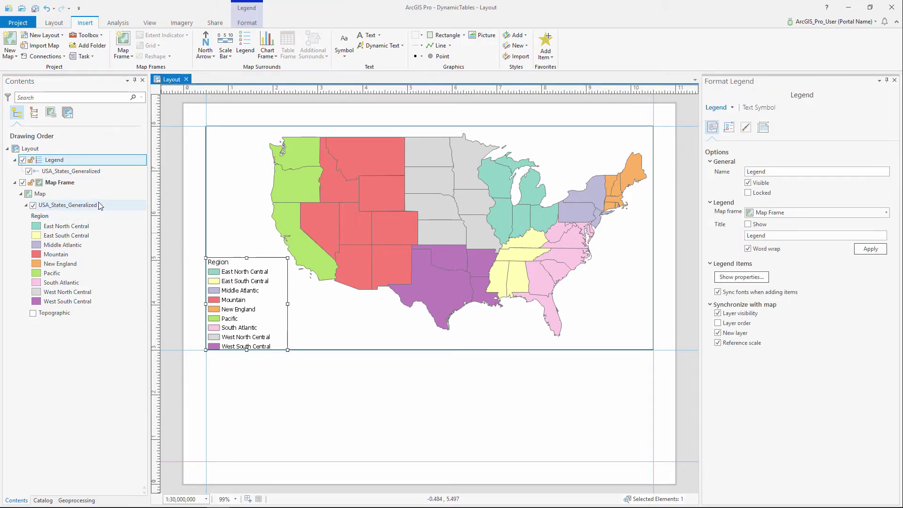
click(77, 206)
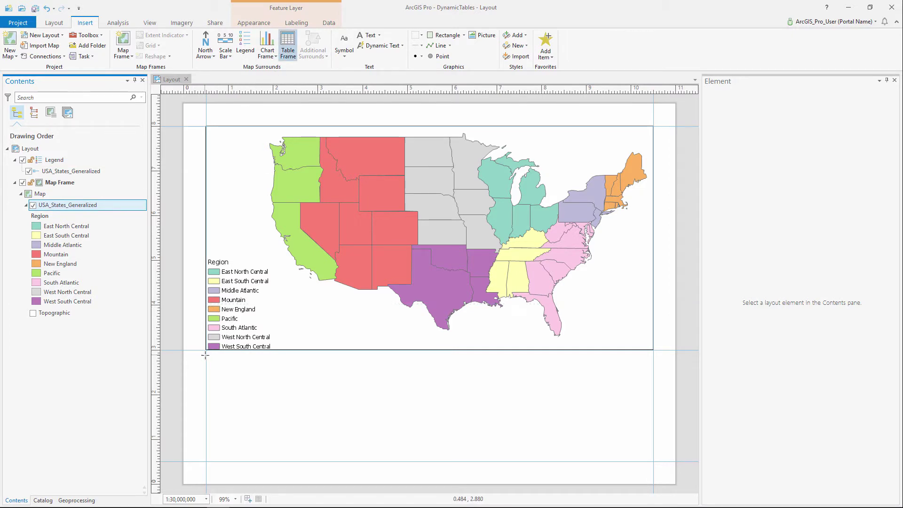
- Draw a table frame below the map, hiding FID, Abbreviation, POP2010, POP10_SQMI, density and race fields
drag(205, 355, 653, 461)
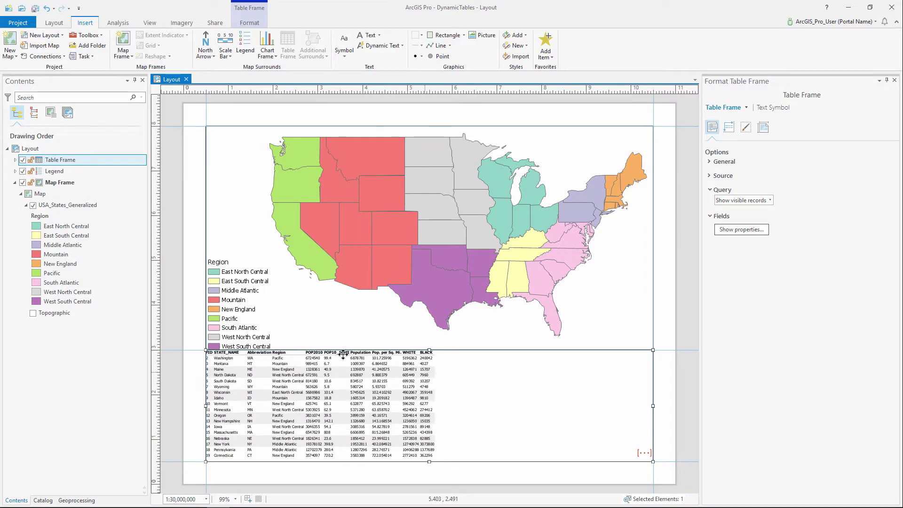
click(15, 160)
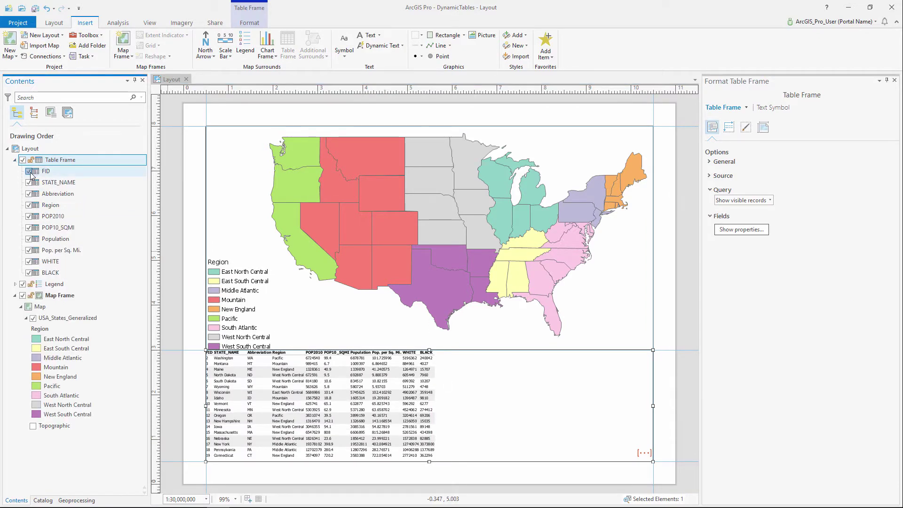
click(29, 194)
click(29, 216)
click(29, 227)
click(29, 239)
click(29, 262)
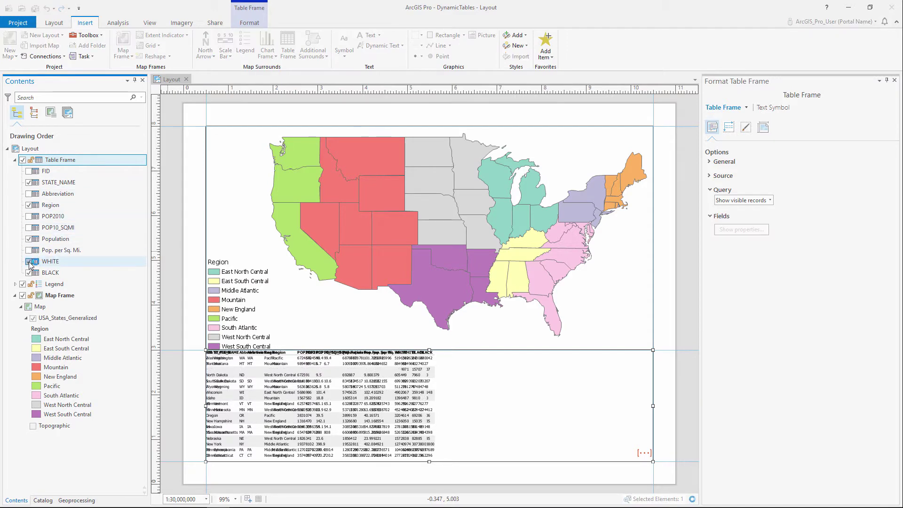
- Activate the map frame and pan over the eastern US, western US and Alaska, then return
click(54, 23)
click(289, 42)
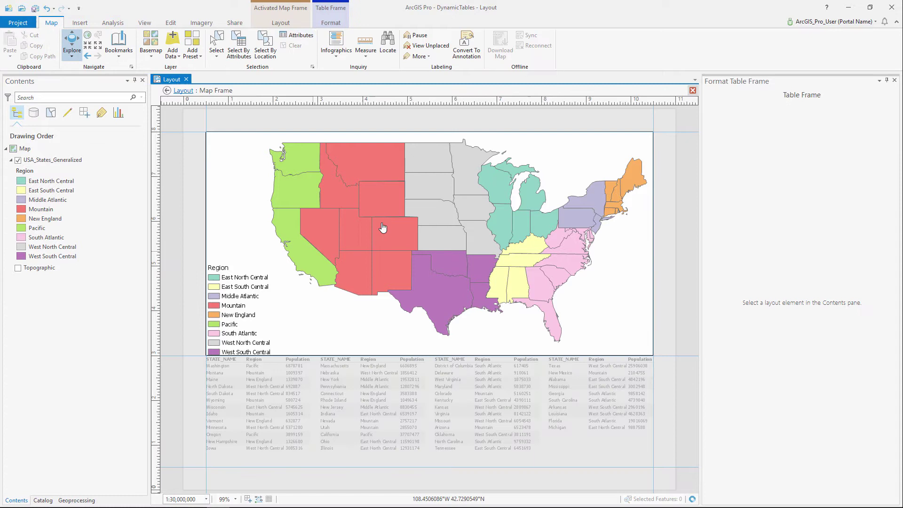
drag(389, 256, 177, 273)
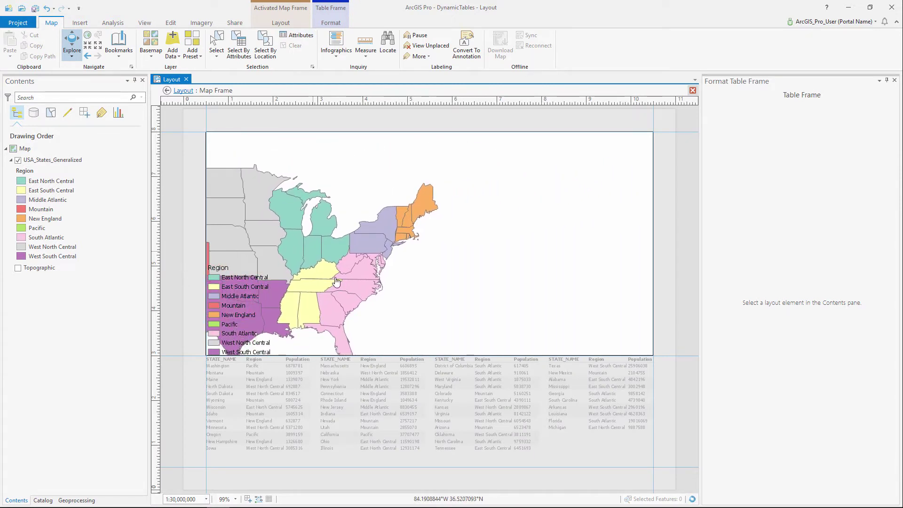
drag(351, 278, 479, 324)
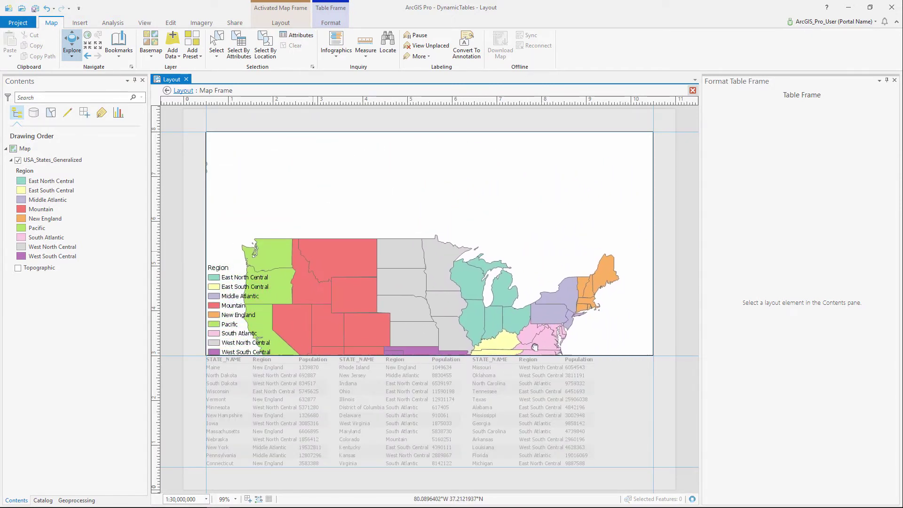
drag(370, 304, 487, 299)
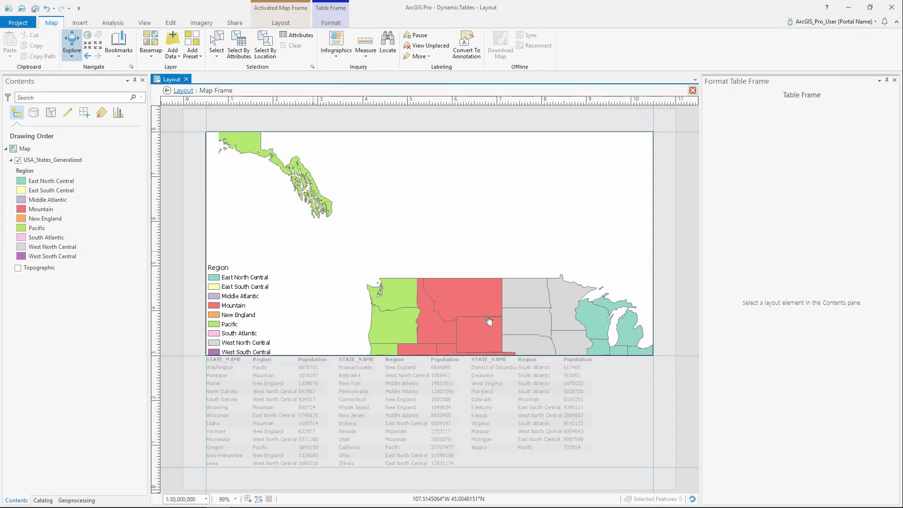
mouse_move(294, 261)
mouse_down()
mouse_move(406, 270)
mouse_move(494, 305)
mouse_move(313, 182)
mouse_up()
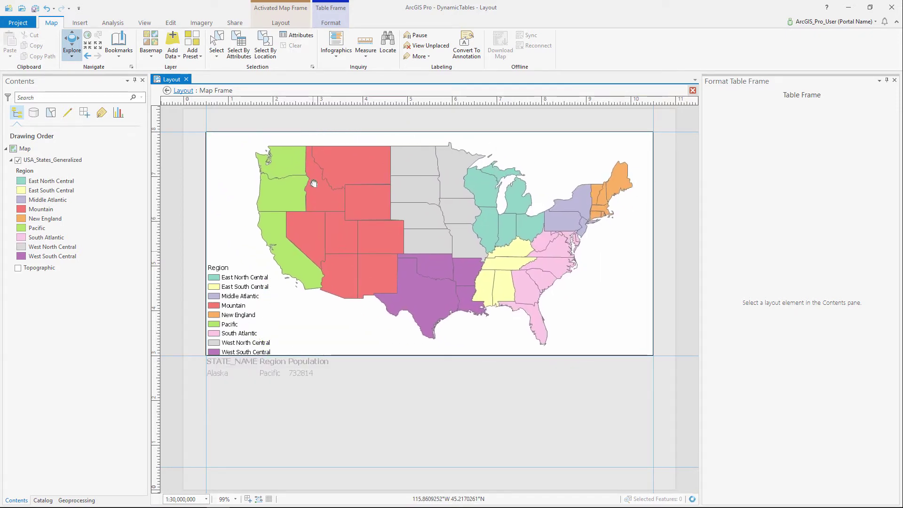
click(281, 22)
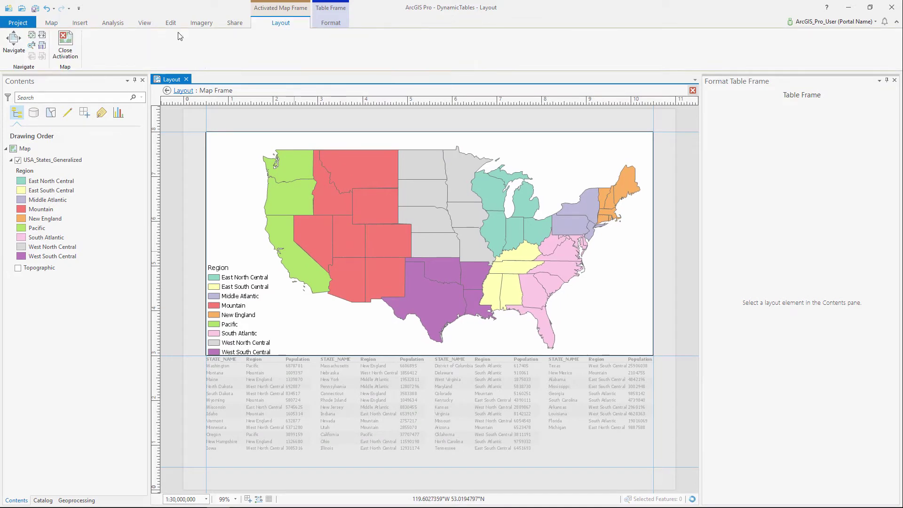
- Close activation and add an ascending STATE_NAME sort in the table frame's Arrangement settings
click(66, 46)
click(745, 85)
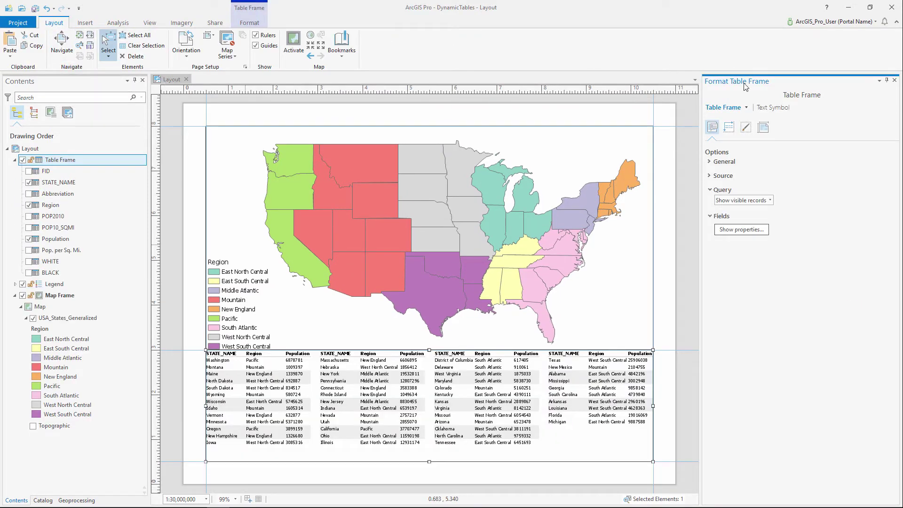
click(732, 133)
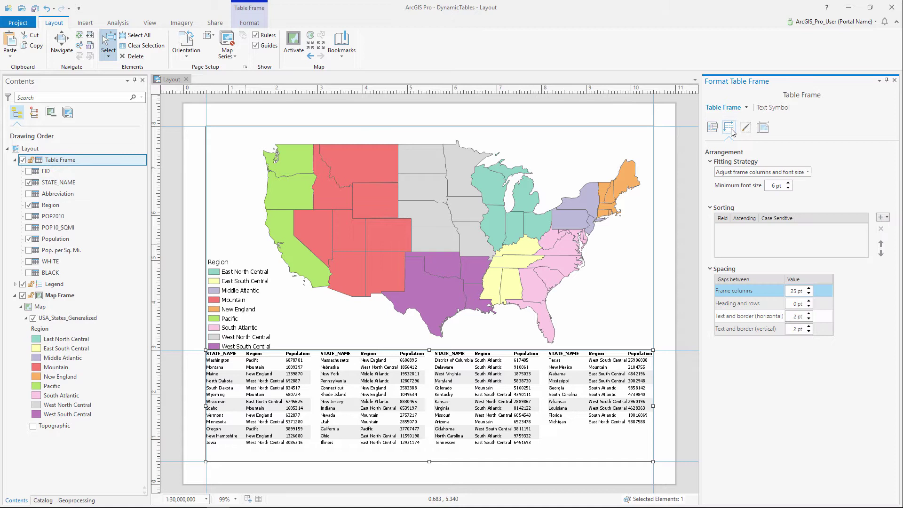
click(886, 218)
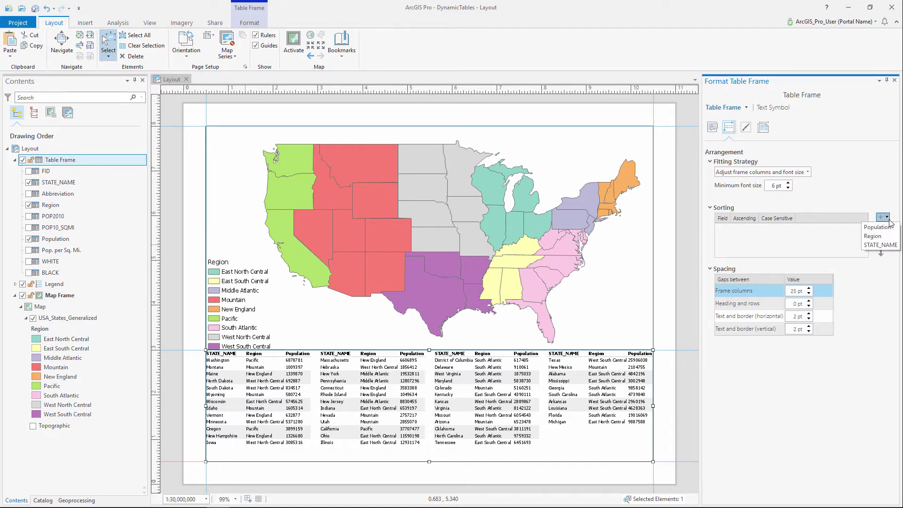
click(883, 245)
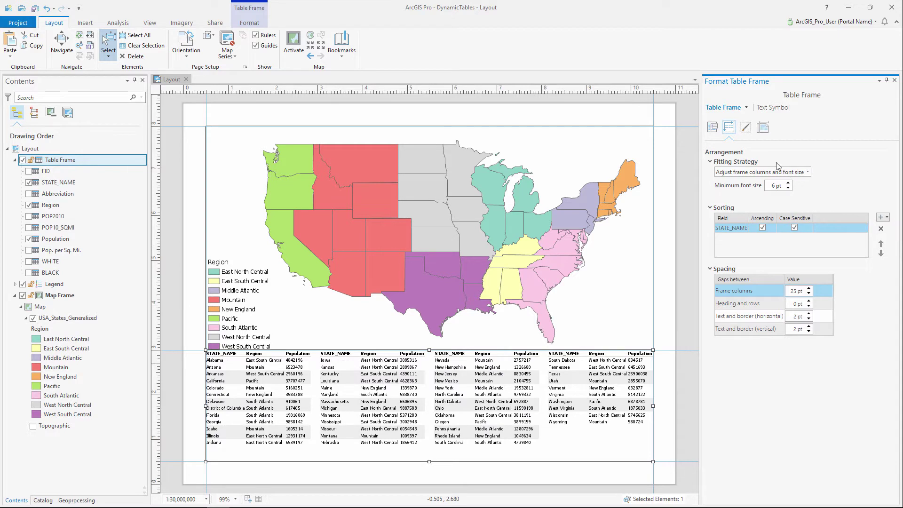
- Give the table frame's heading row a light blue background
click(746, 127)
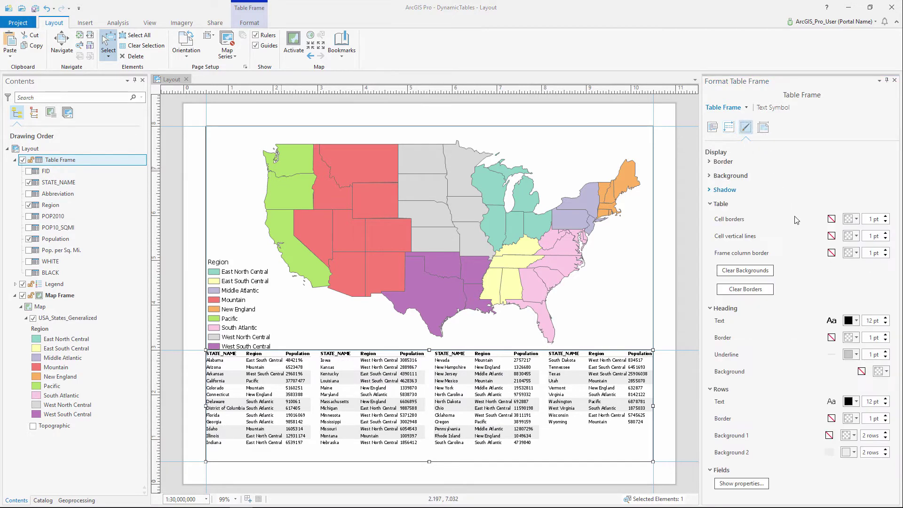
click(887, 372)
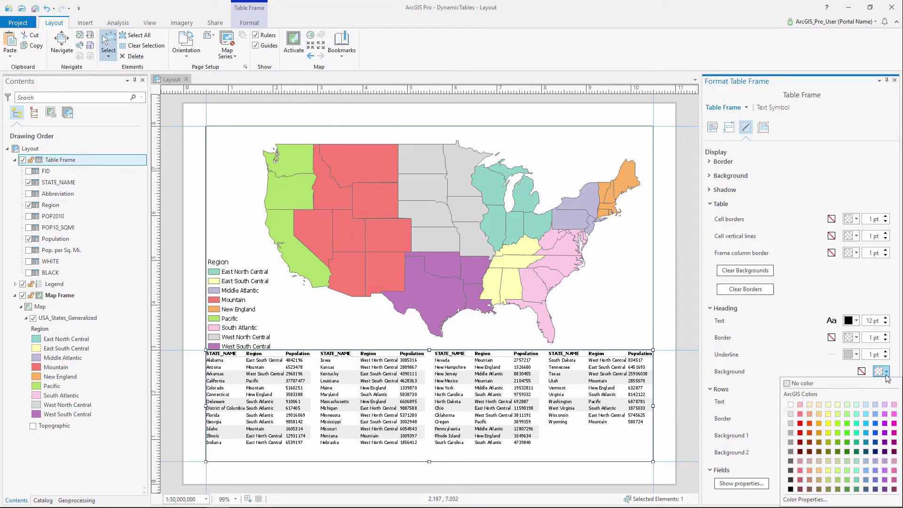
click(868, 471)
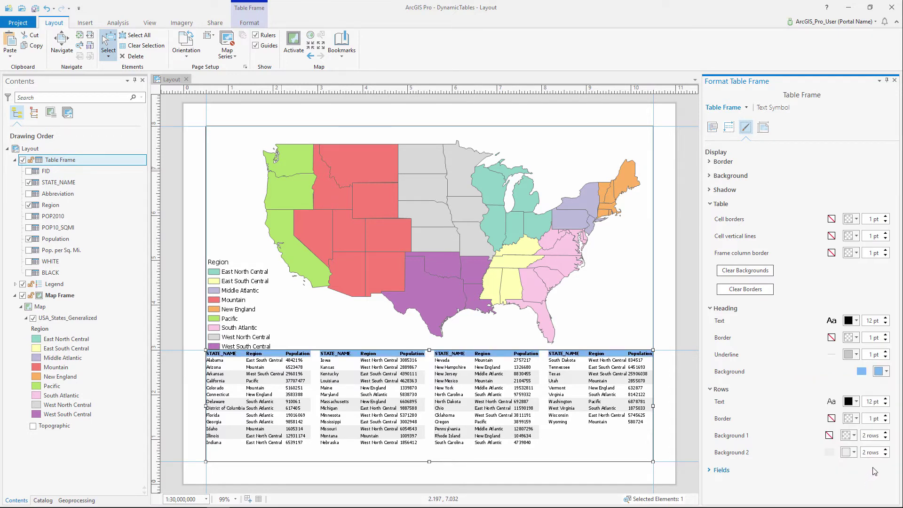
- Set Background 2 row banding to alternate every 1 row
click(886, 439)
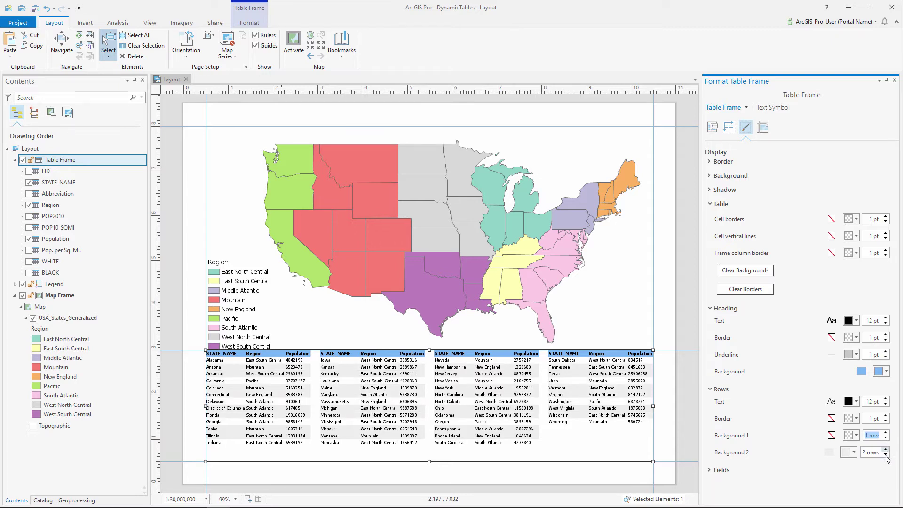
click(886, 456)
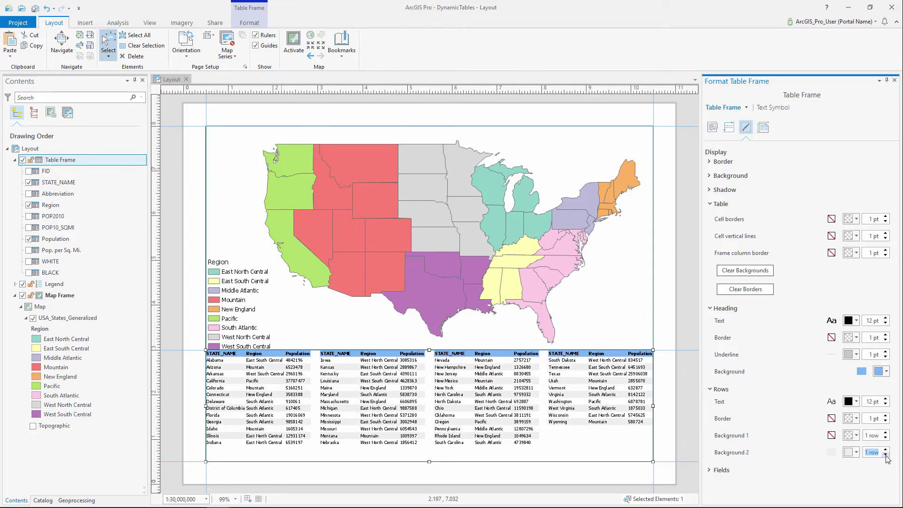
click(847, 470)
- Set the POP2012 field's number format to Numeric with thousands separators and save it
right_click(113, 160)
click(134, 180)
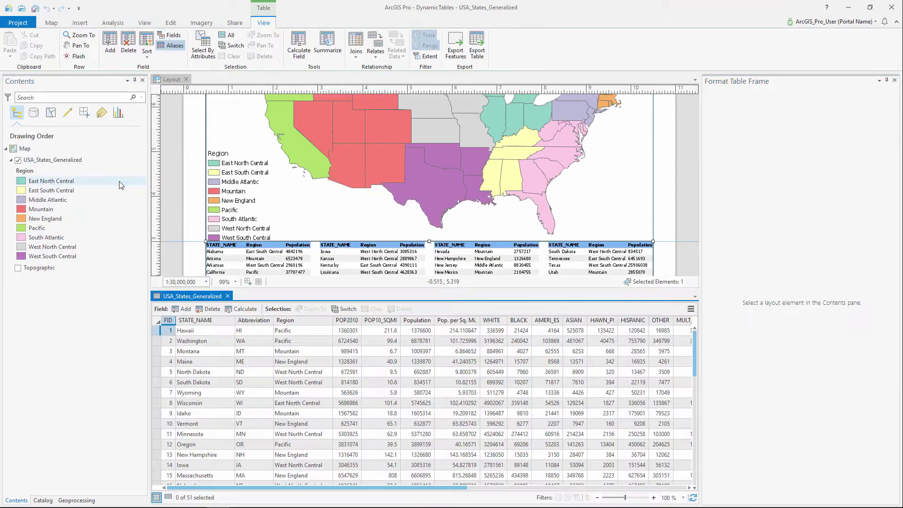
click(175, 41)
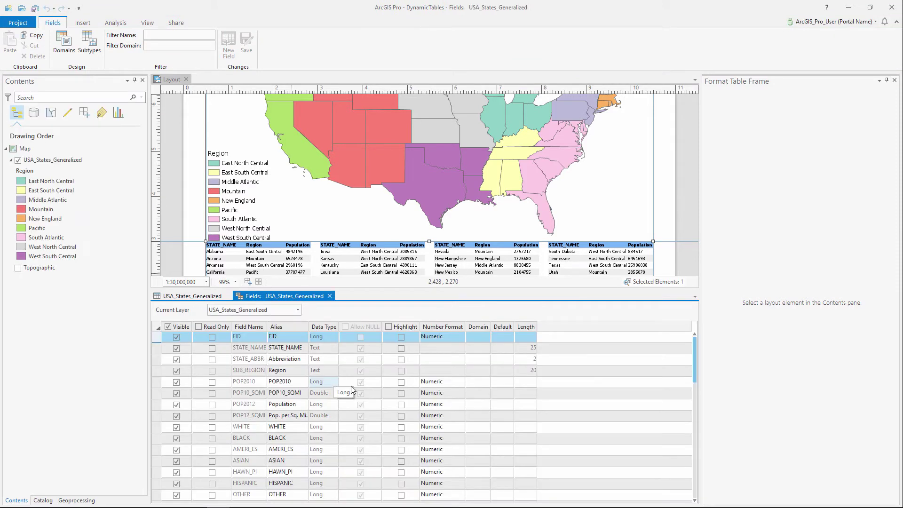
click(459, 408)
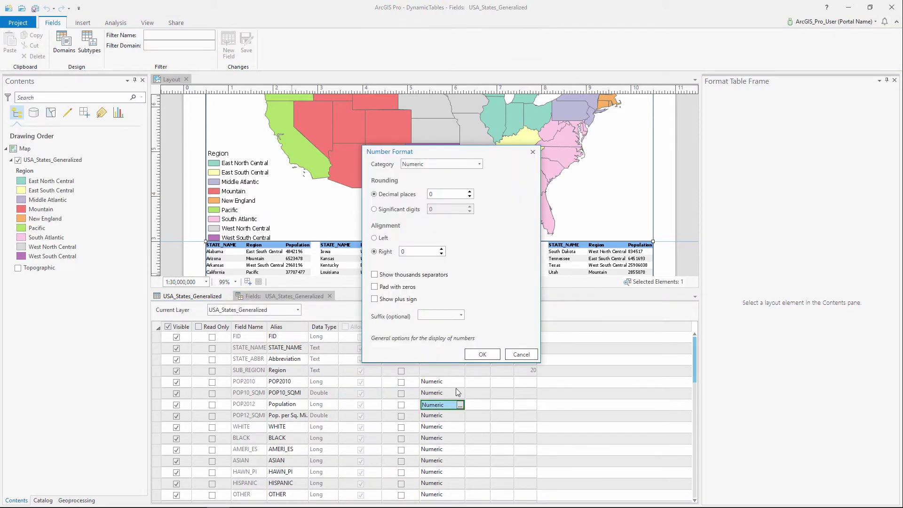
click(476, 354)
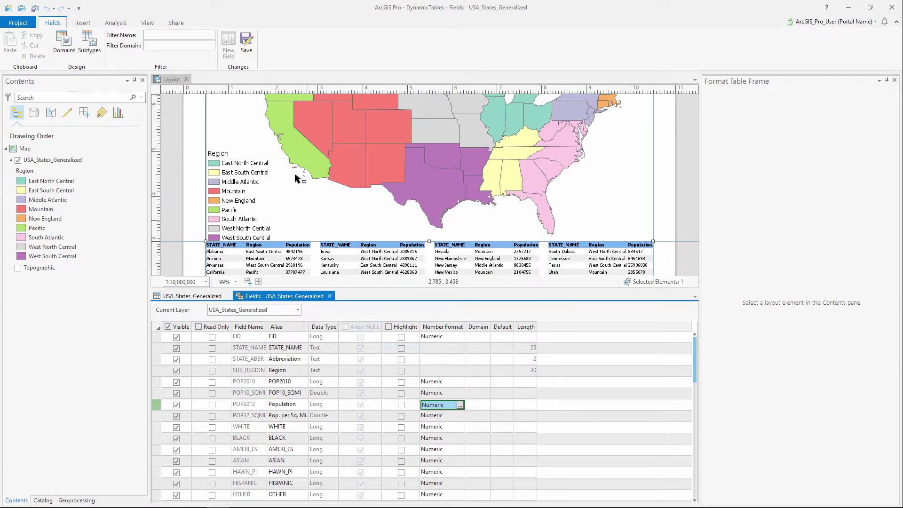
click(248, 46)
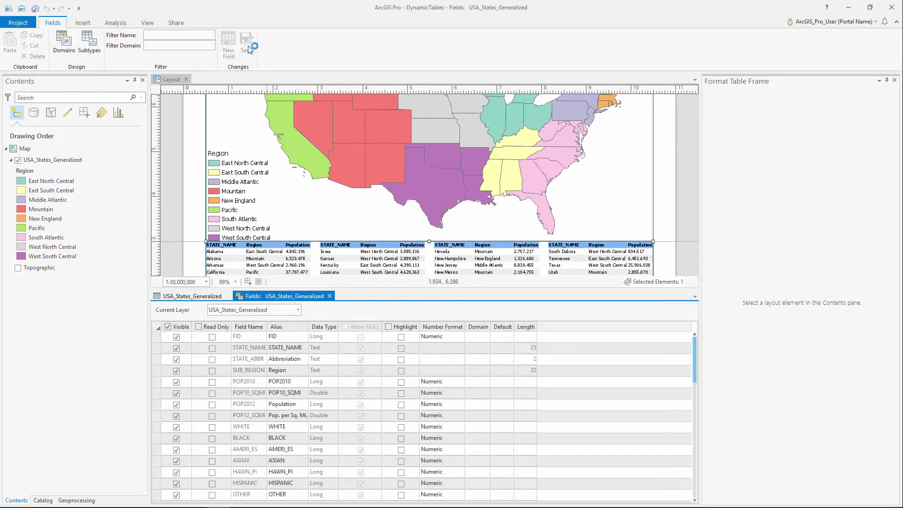
click(329, 297)
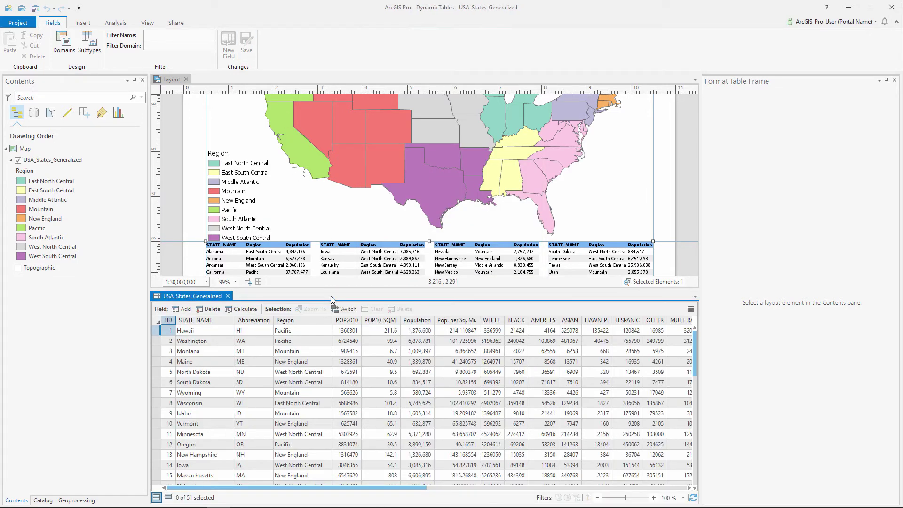
click(228, 297)
- Set the Population column's text symbol to right horizontal alignment, then reselect Table Frame
right_click(79, 242)
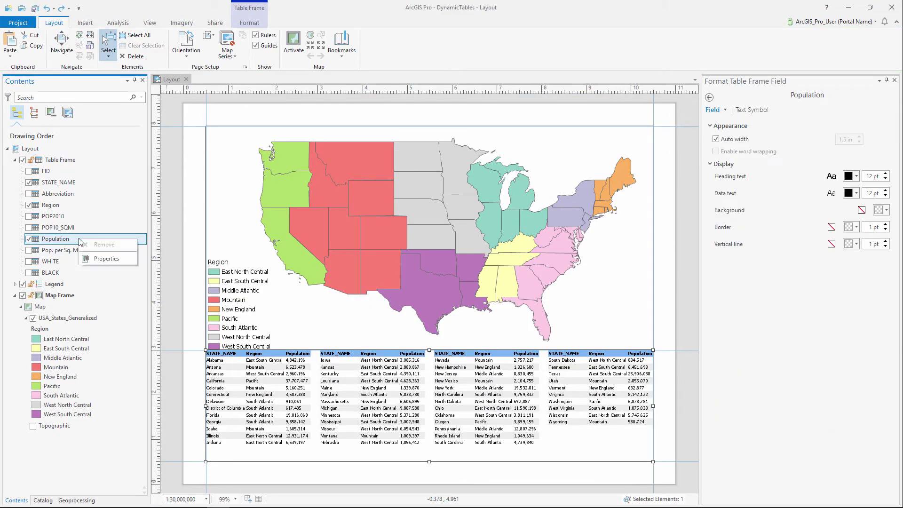
key(Escape)
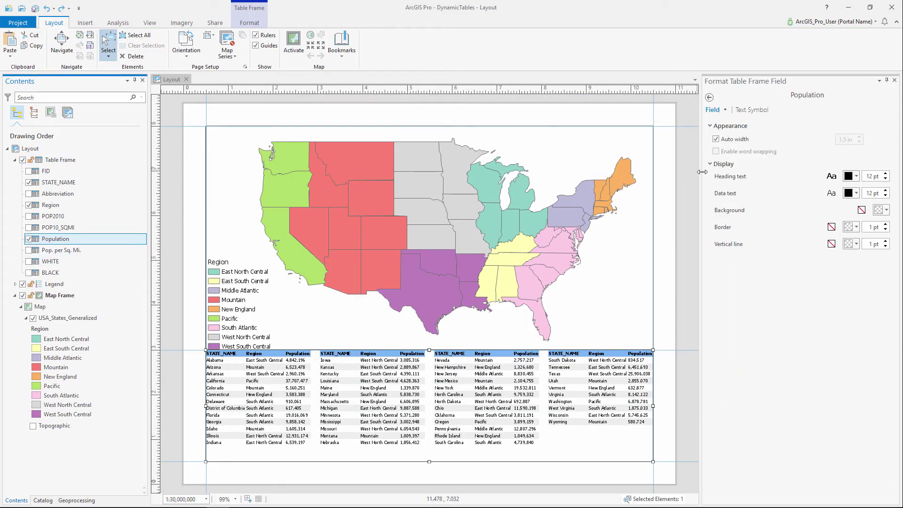
click(757, 114)
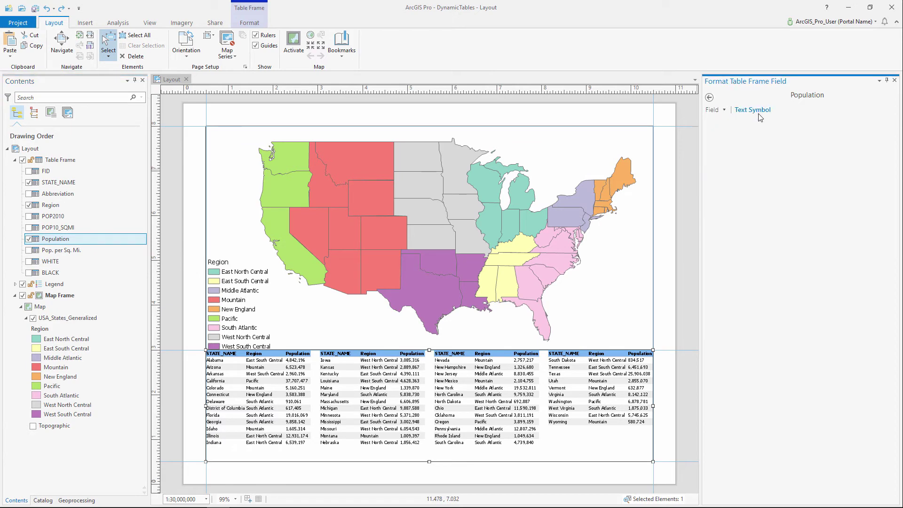
click(753, 127)
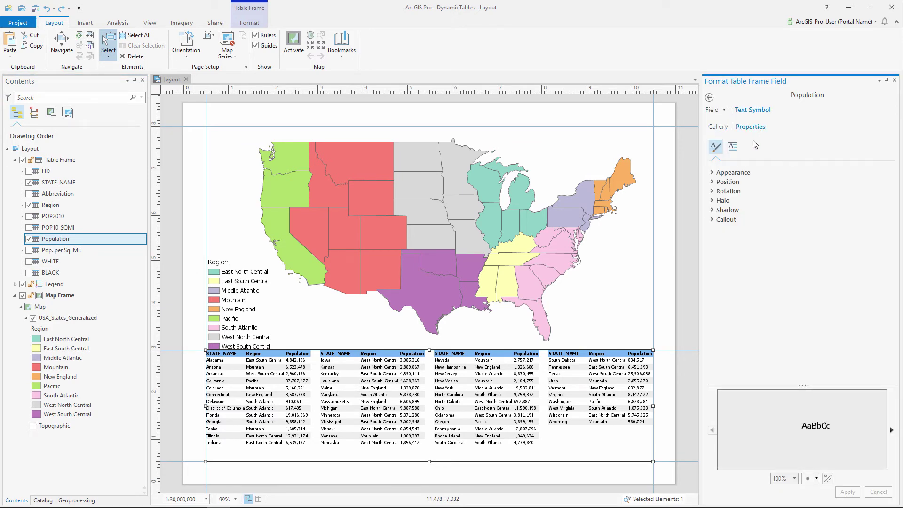
click(723, 187)
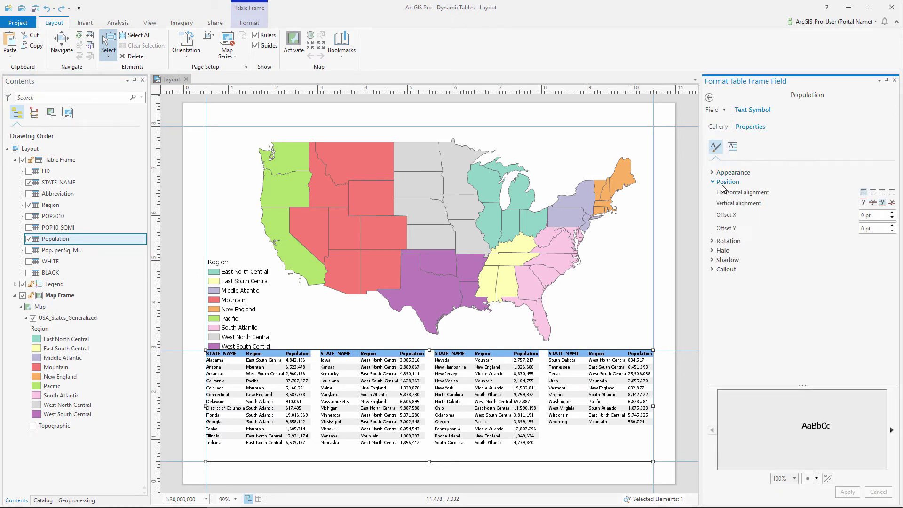
click(883, 192)
click(850, 493)
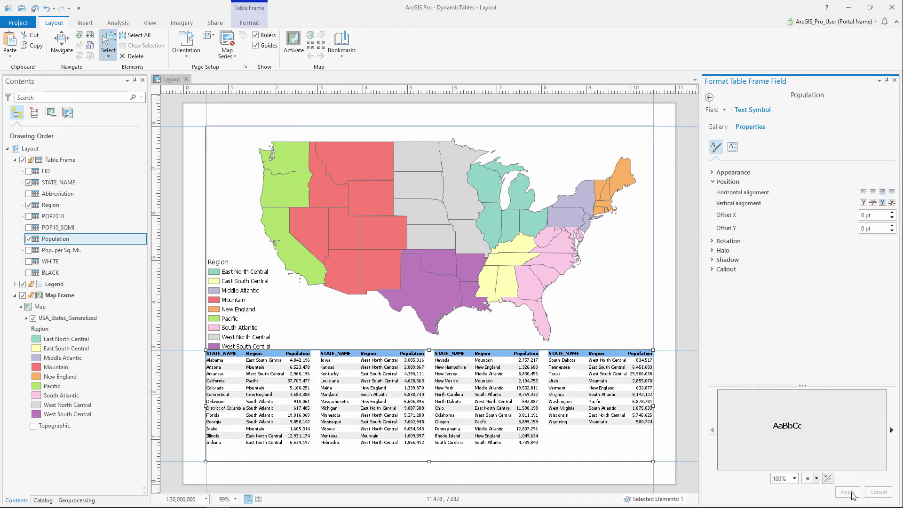
click(80, 163)
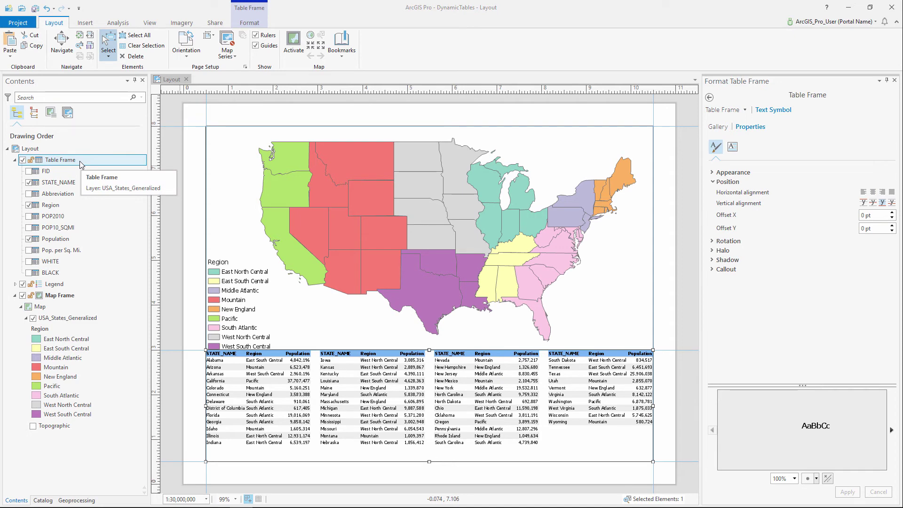
- Enable a spatial map series named and sorted by STATE_NAME, and move the legend lower right
click(230, 64)
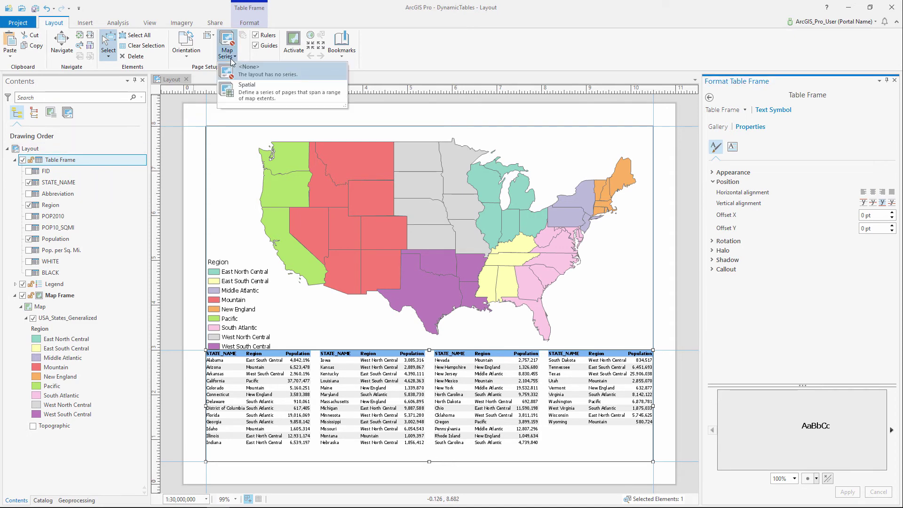
click(236, 90)
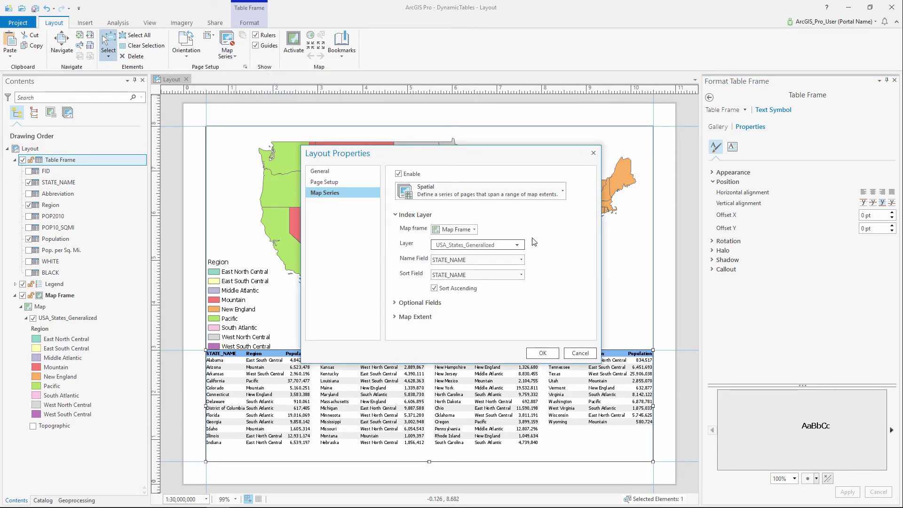
click(522, 260)
click(522, 275)
click(535, 353)
click(246, 346)
mouse_move(247, 345)
mouse_down()
mouse_move(612, 444)
mouse_move(611, 462)
mouse_up()
- Enlarge the legend, then browse the map series pages to California and then Missouri
click(537, 393)
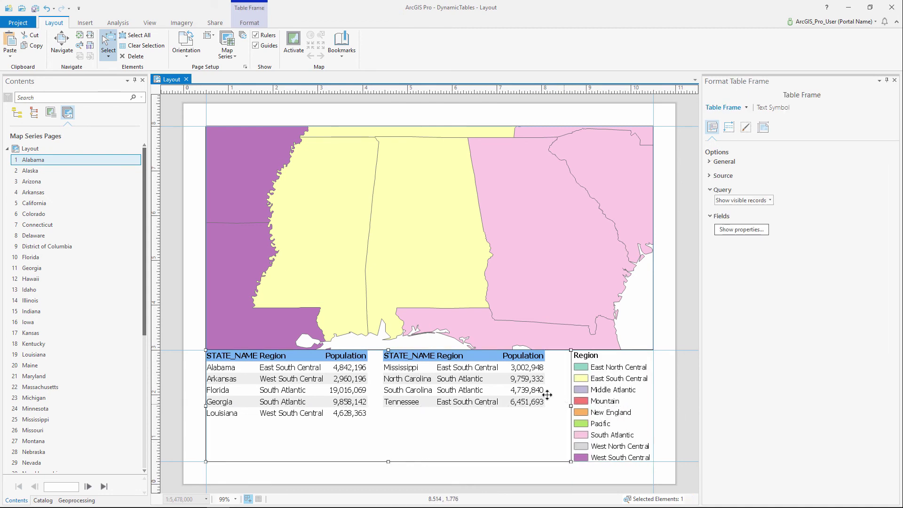
click(42, 204)
scroll(43, 209, down, 1)
scroll(45, 210, down, 3)
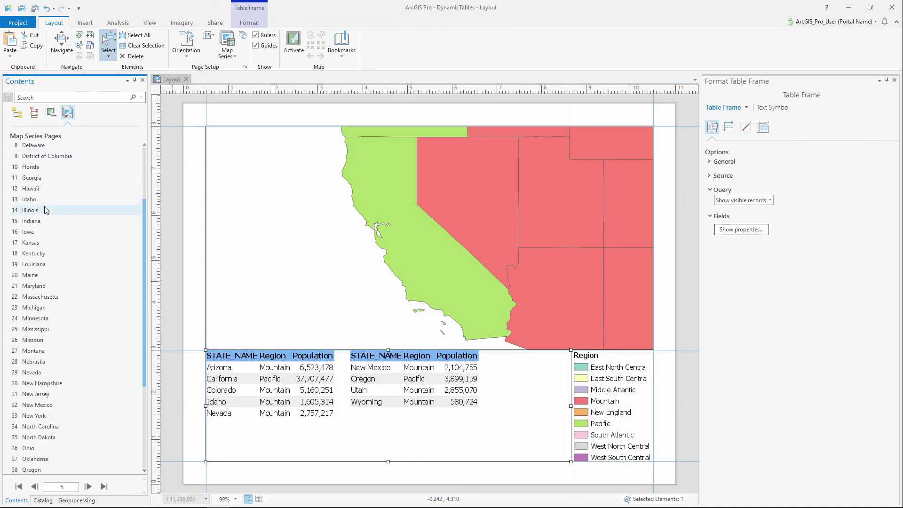
click(35, 339)
scroll(41, 340, down, 3)
scroll(45, 344, down, 2)
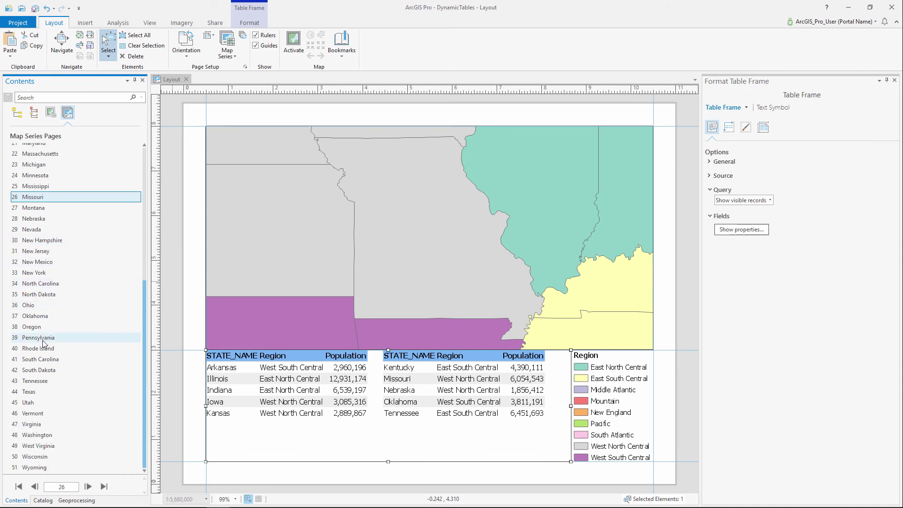